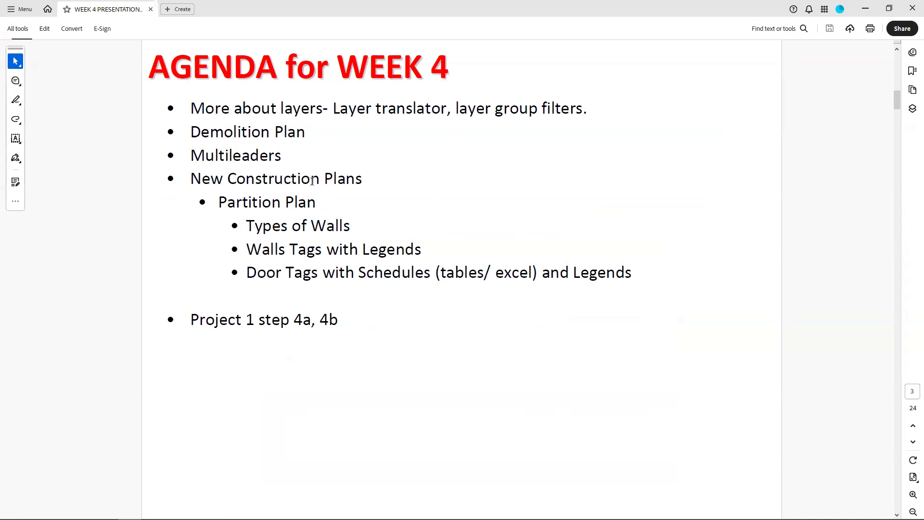
- Switch to the AutoCAD floor plan and select the wall lines along the upper edge of room 6030 to check their layer
{"action": "key", "text": "alt+Tab"}
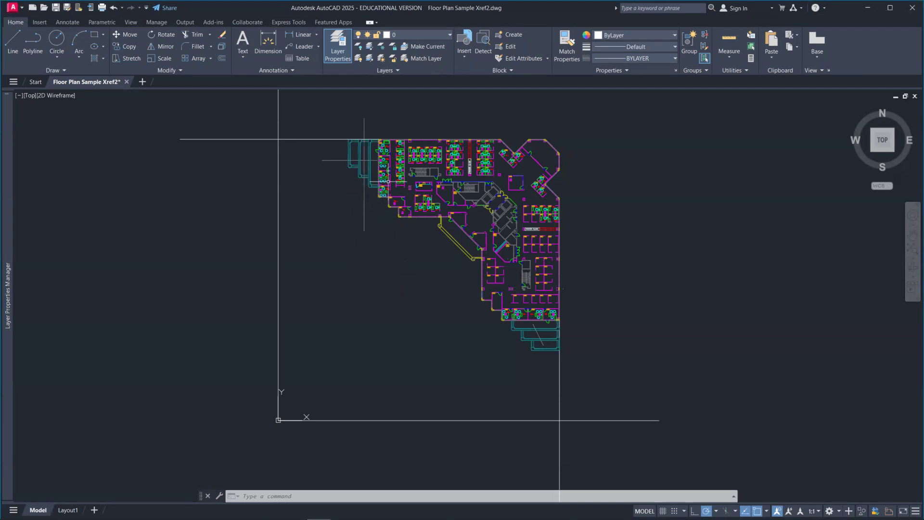
{"action": "scroll", "coordinate": [396, 190], "scroll_direction": "up", "scroll_amount": 5}
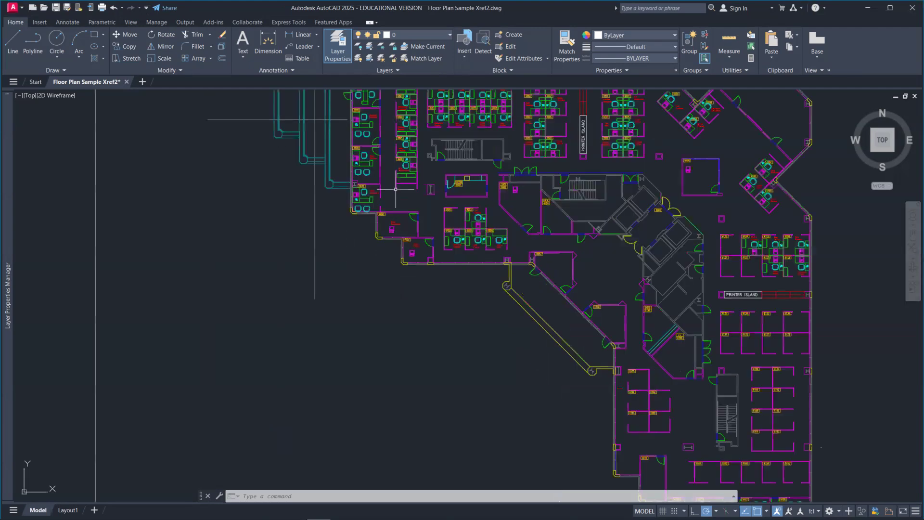
{"action": "scroll", "coordinate": [396, 189], "scroll_direction": "up", "scroll_amount": 2}
{"action": "middle_click_drag", "start_coordinate": [396, 190], "coordinate": [398, 280]}
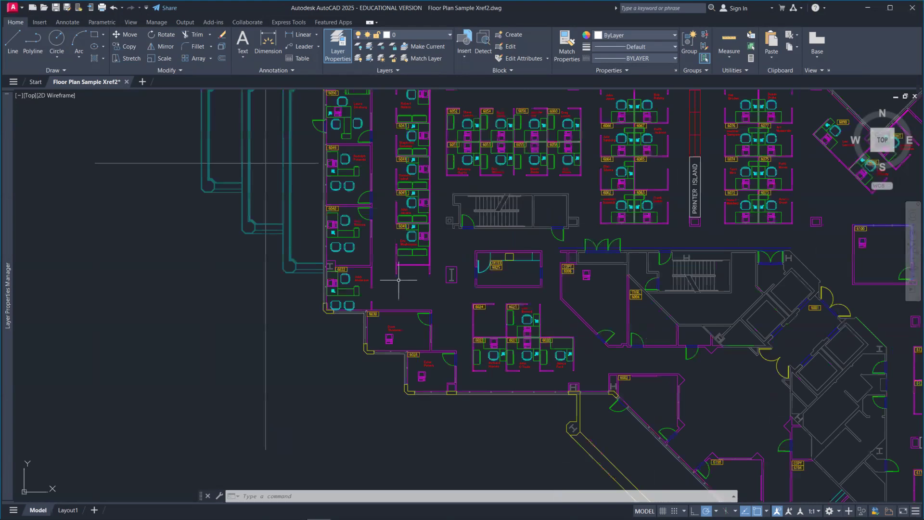
{"action": "scroll", "coordinate": [400, 291], "scroll_direction": "up", "scroll_amount": 2}
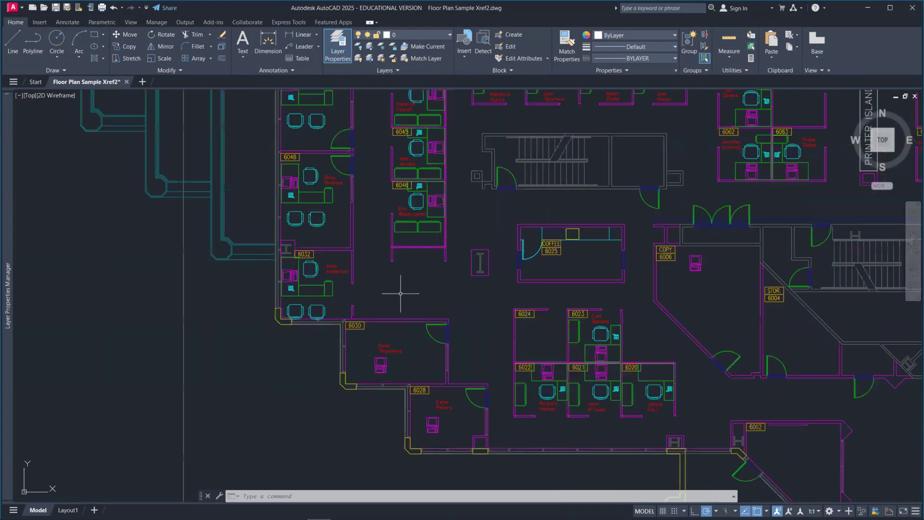
{"action": "scroll", "coordinate": [396, 332], "scroll_direction": "up", "scroll_amount": 2}
{"action": "left_click", "coordinate": [404, 327]}
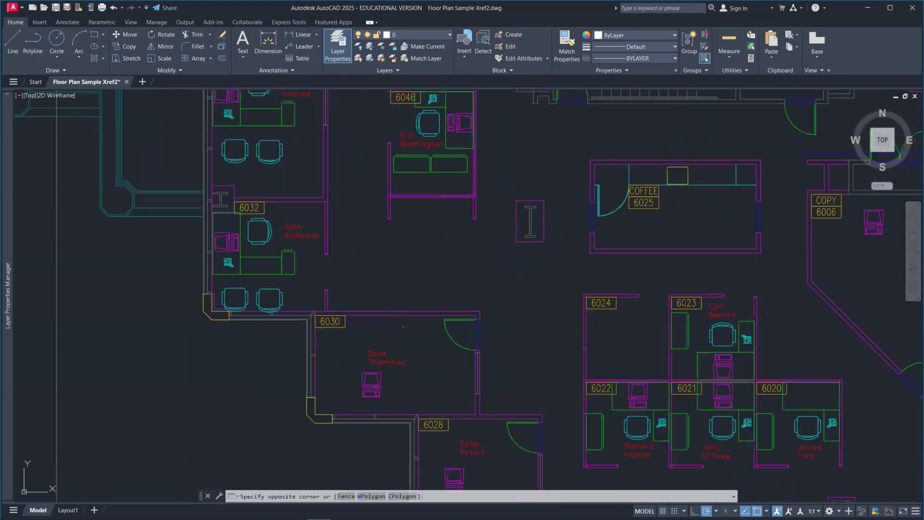
{"action": "left_click", "coordinate": [383, 292]}
{"action": "left_click", "coordinate": [383, 293]}
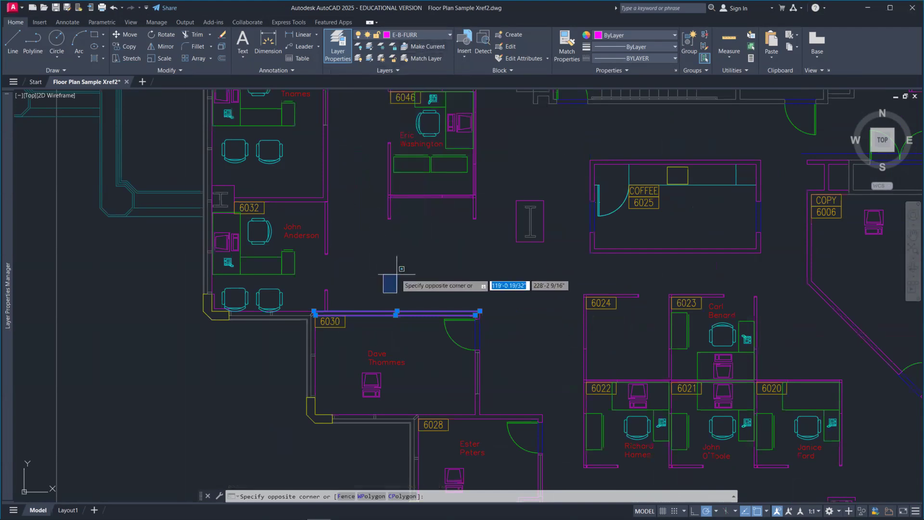
{"action": "left_click", "coordinate": [374, 270]}
- Check the layer of the yellow exterior corner lines below room 6032 and clear the selection
{"action": "scroll", "coordinate": [208, 332], "scroll_direction": "up", "scroll_amount": 2}
{"action": "left_click", "coordinate": [212, 319]}
{"action": "left_click", "coordinate": [196, 303]}
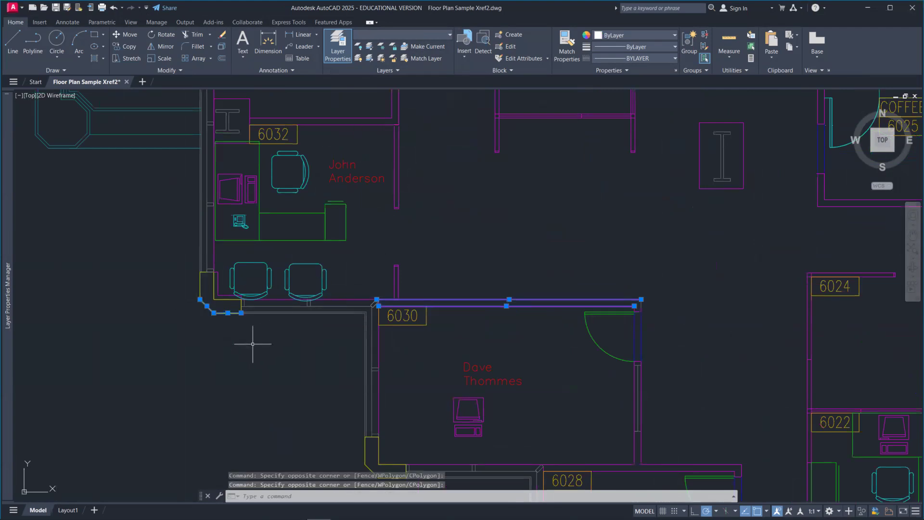
{"action": "key", "text": "Escape"}
{"action": "key", "text": "Escape"}
{"action": "left_click", "coordinate": [388, 341]}
{"action": "left_click", "coordinate": [193, 293]}
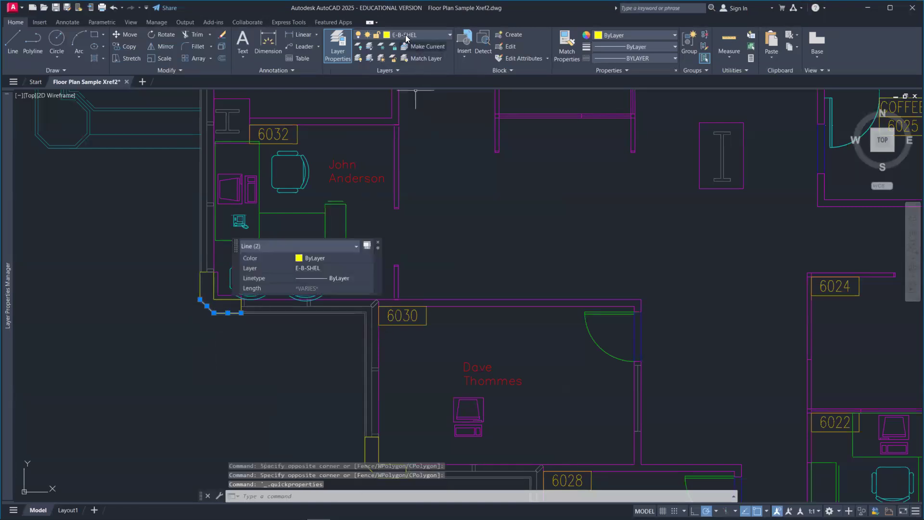
{"action": "key", "text": "Escape"}
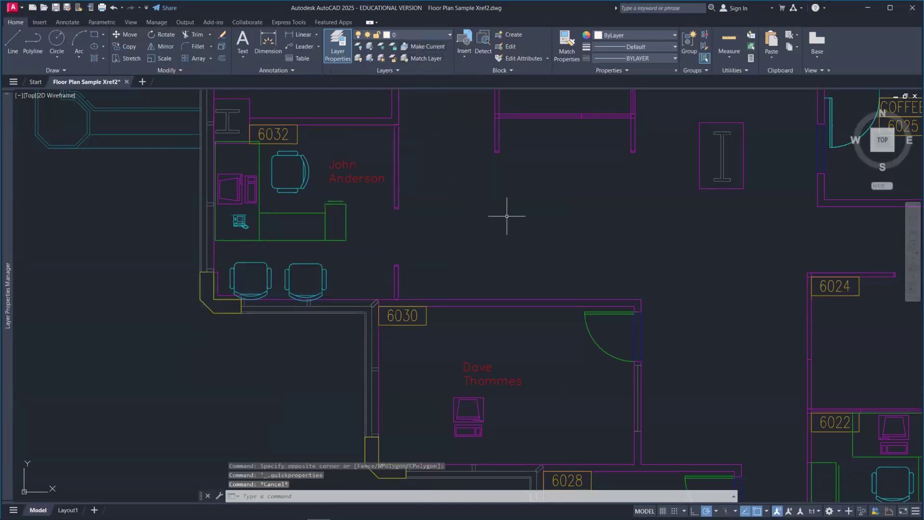
{"action": "key", "text": "Escape"}
{"action": "key", "text": "Escape"}
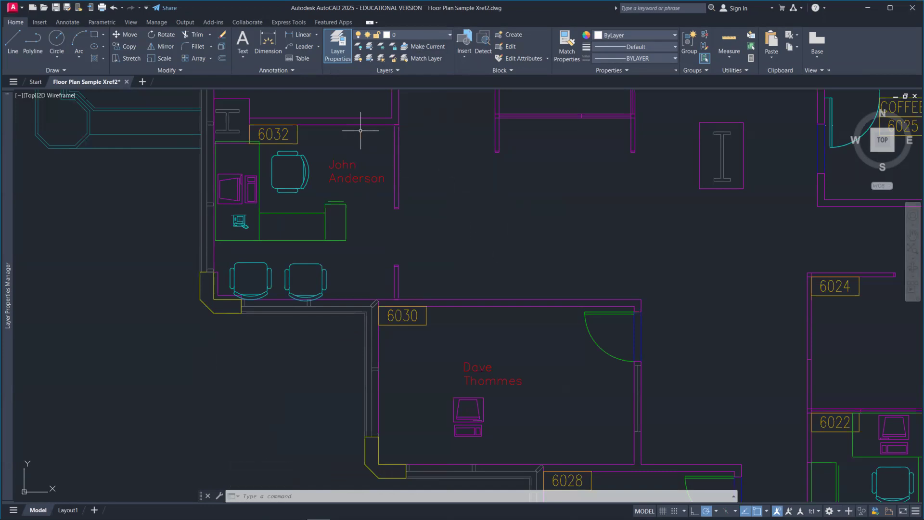
- Open the Layer Translator and look through the current drawing's layers available for translation
{"action": "left_click", "coordinate": [157, 23]}
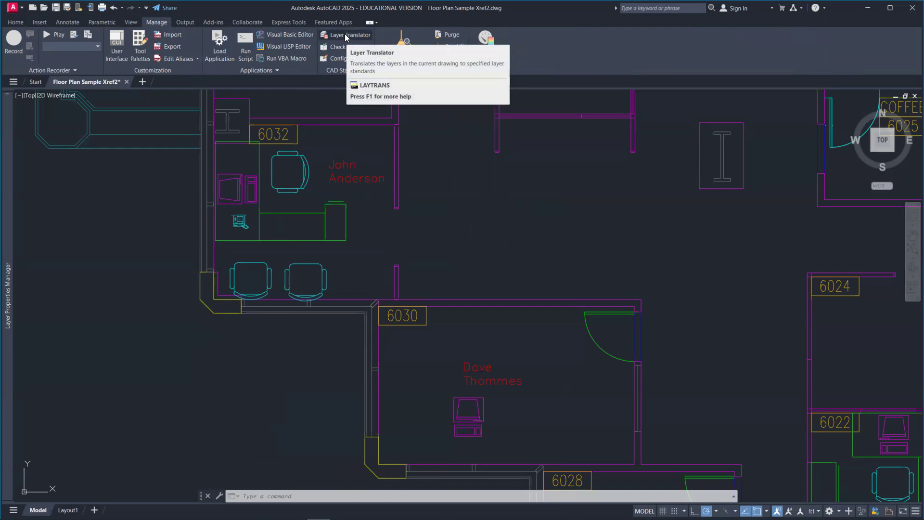
{"action": "left_click", "coordinate": [345, 36]}
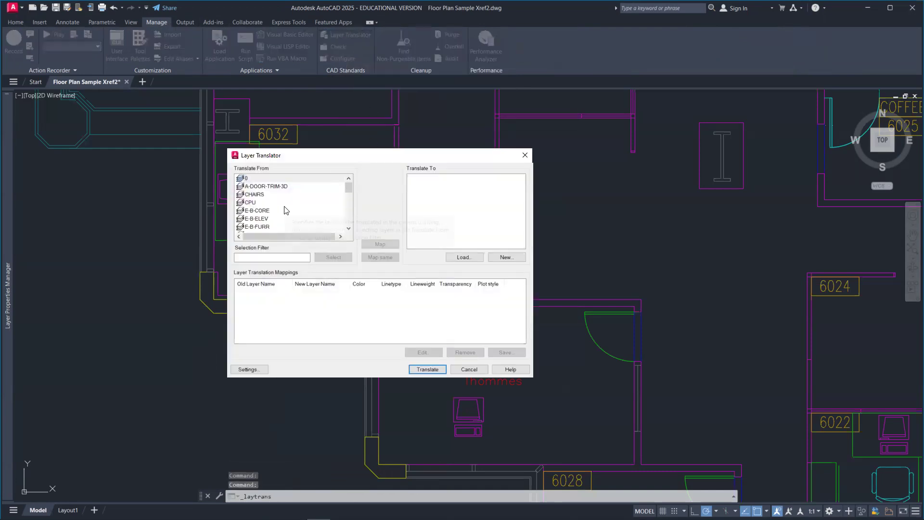
{"action": "scroll", "coordinate": [287, 210], "scroll_direction": "down", "scroll_amount": 5}
{"action": "scroll", "coordinate": [286, 210], "scroll_direction": "up", "scroll_amount": 4}
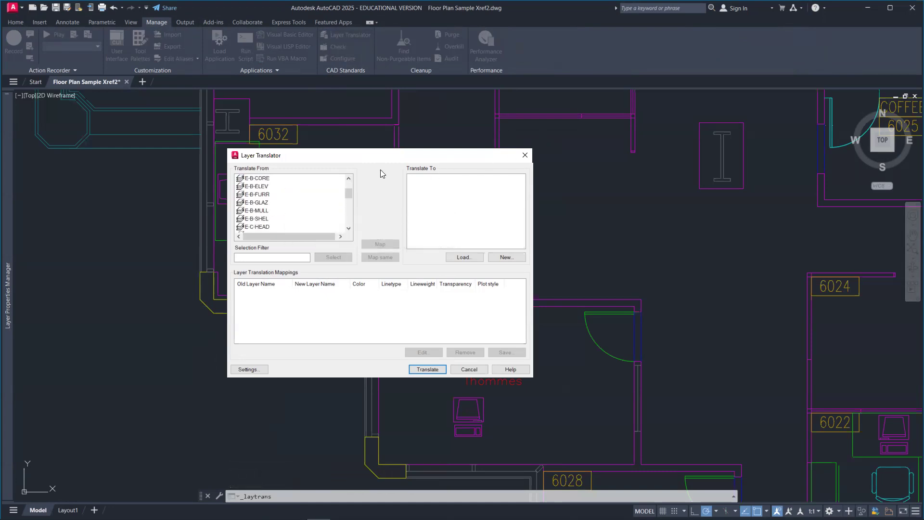
- Load the target layers from tITLE BLOCK.dwg in the Standards folder
{"action": "left_click", "coordinate": [463, 258]}
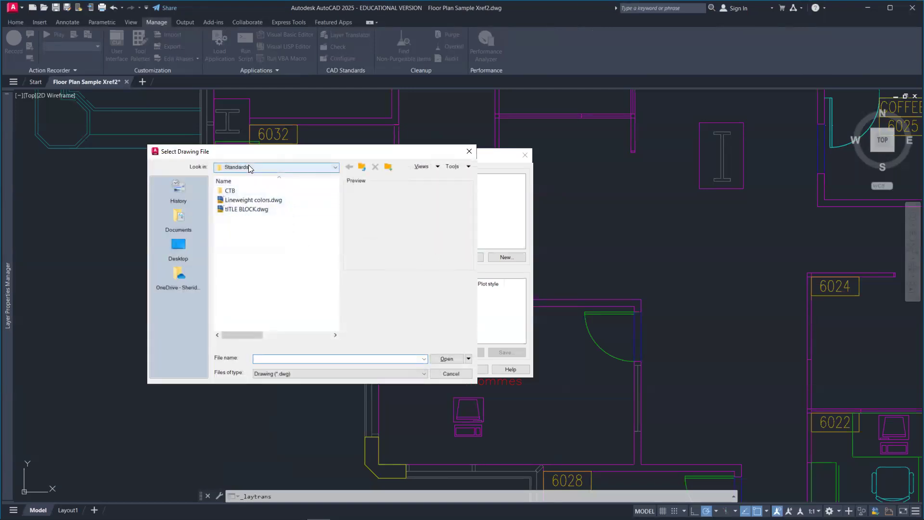
{"action": "left_click", "coordinate": [399, 376]}
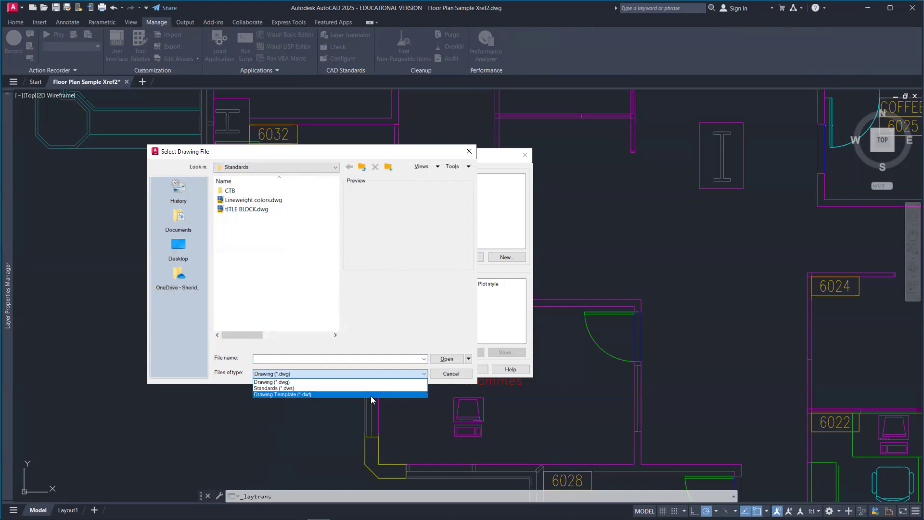
{"action": "left_click", "coordinate": [388, 342]}
{"action": "left_click", "coordinate": [250, 212]}
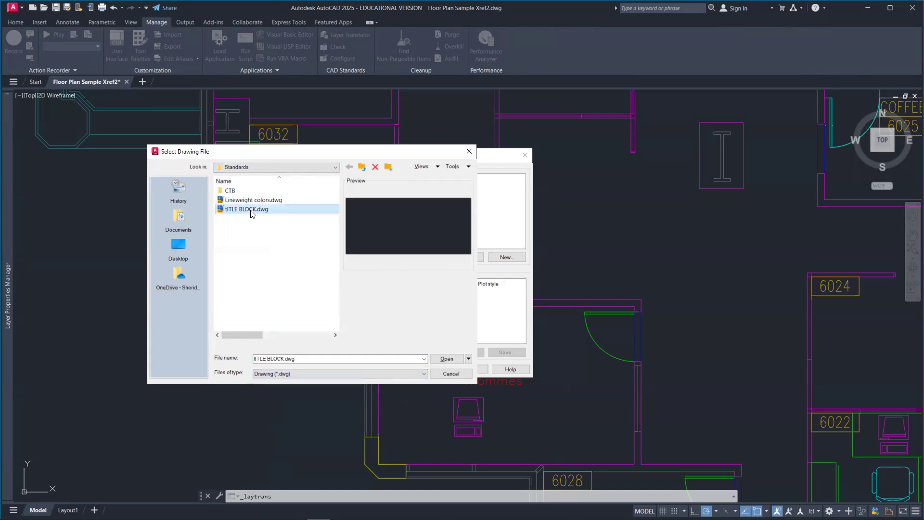
{"action": "left_click", "coordinate": [447, 359]}
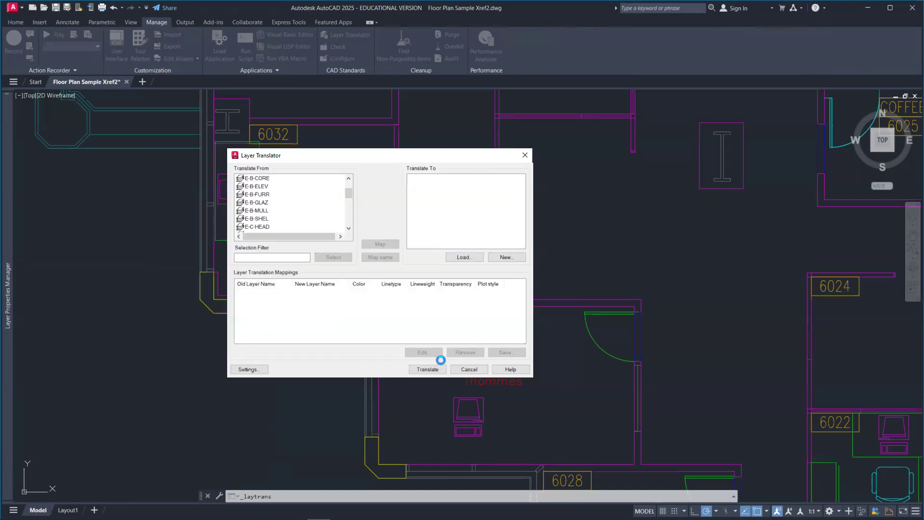
- Map the layers E-B-FURR and E-B-SHEL to the target layer A01WALLS
{"action": "scroll", "coordinate": [462, 223], "scroll_direction": "down", "scroll_amount": 2}
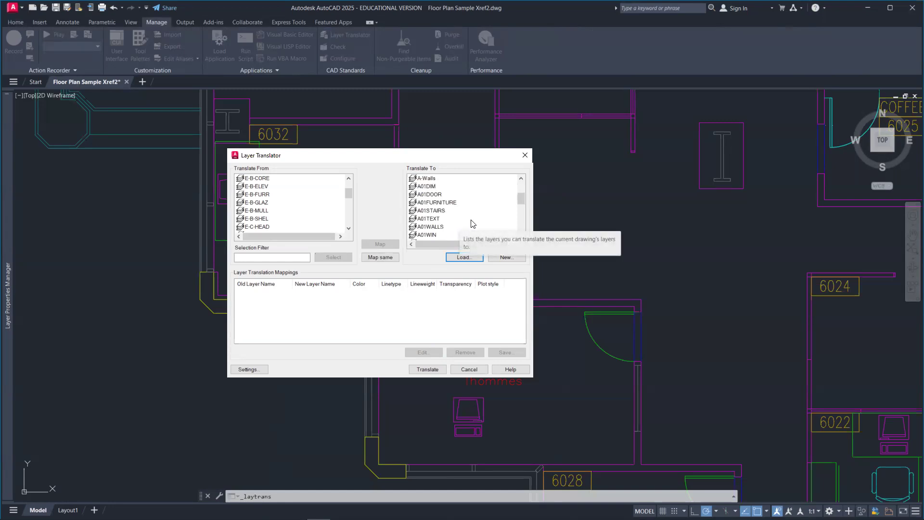
{"action": "left_click", "coordinate": [267, 195]}
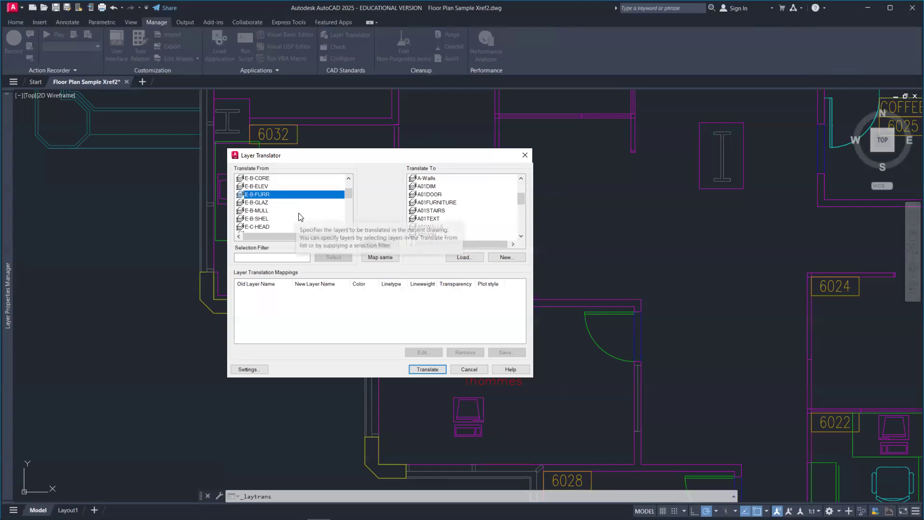
{"action": "scroll", "coordinate": [300, 217], "scroll_direction": "down", "scroll_amount": 2}
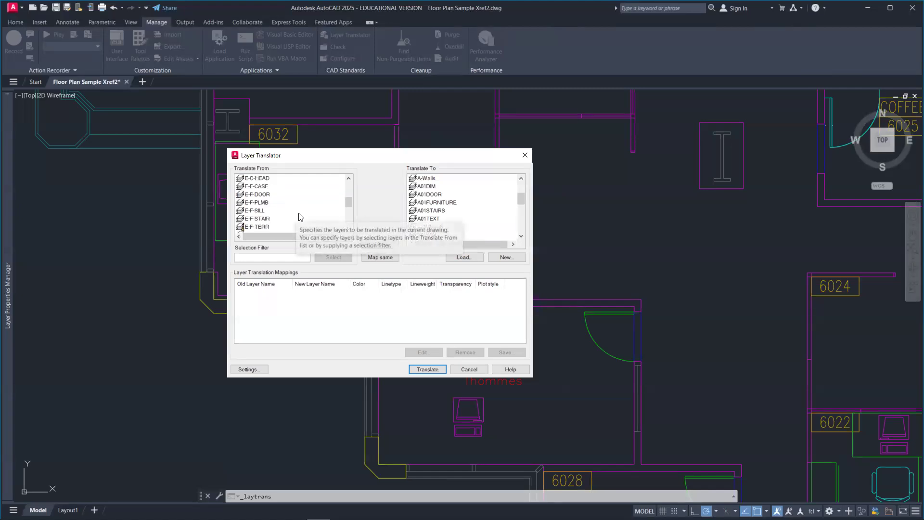
{"action": "scroll", "coordinate": [300, 217], "scroll_direction": "up", "scroll_amount": 2}
{"action": "scroll", "coordinate": [300, 210], "scroll_direction": "up", "scroll_amount": 2}
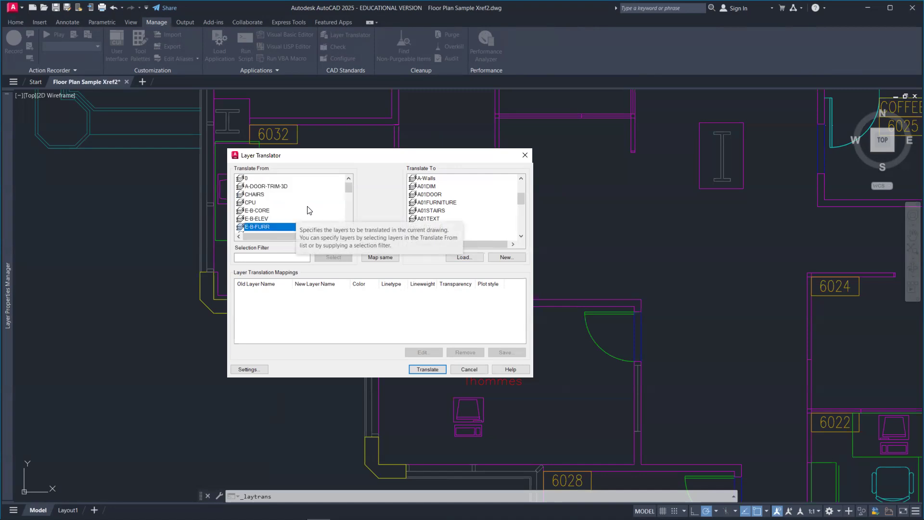
{"action": "scroll", "coordinate": [308, 211], "scroll_direction": "down", "scroll_amount": 2}
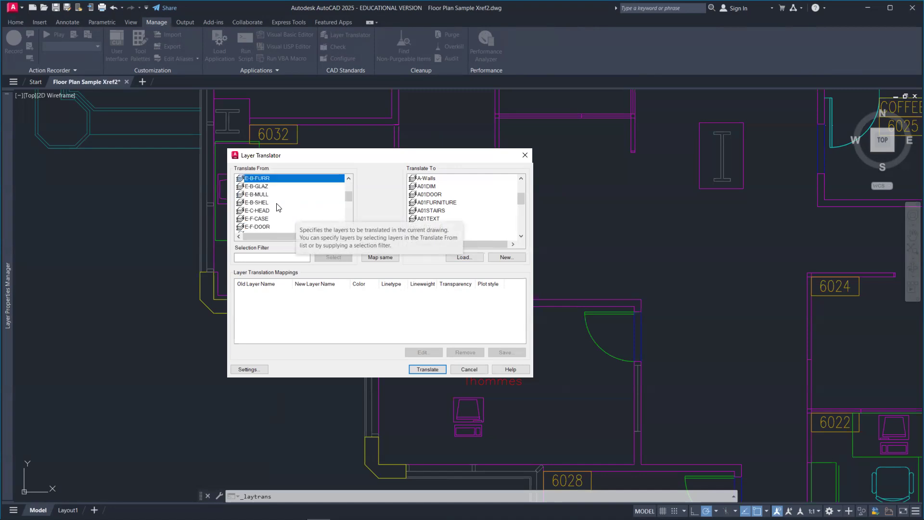
{"action": "left_click", "coordinate": [263, 202]}
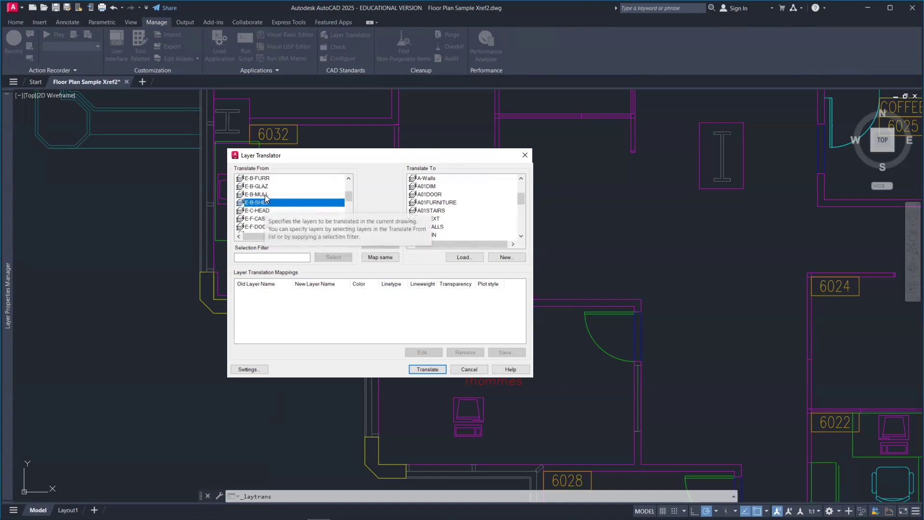
{"action": "left_click", "coordinate": [273, 180], "text": "ctrl"}
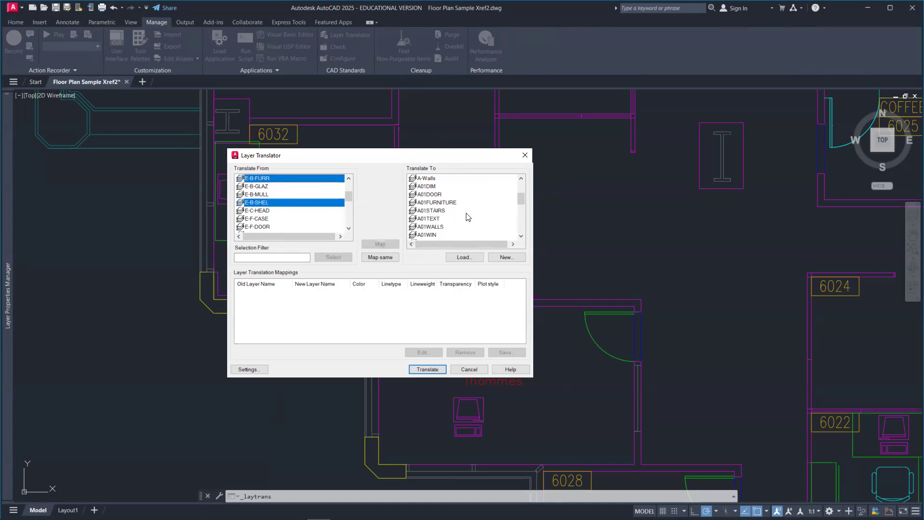
{"action": "double_click", "coordinate": [436, 226]}
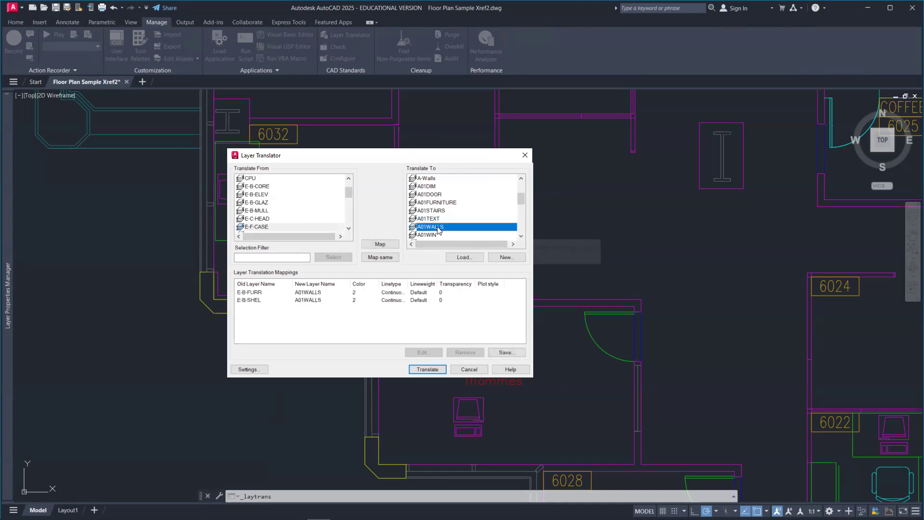
- Map layer E-F-CASE to A01WALLS and remove that mapping again
{"action": "left_click", "coordinate": [379, 244]}
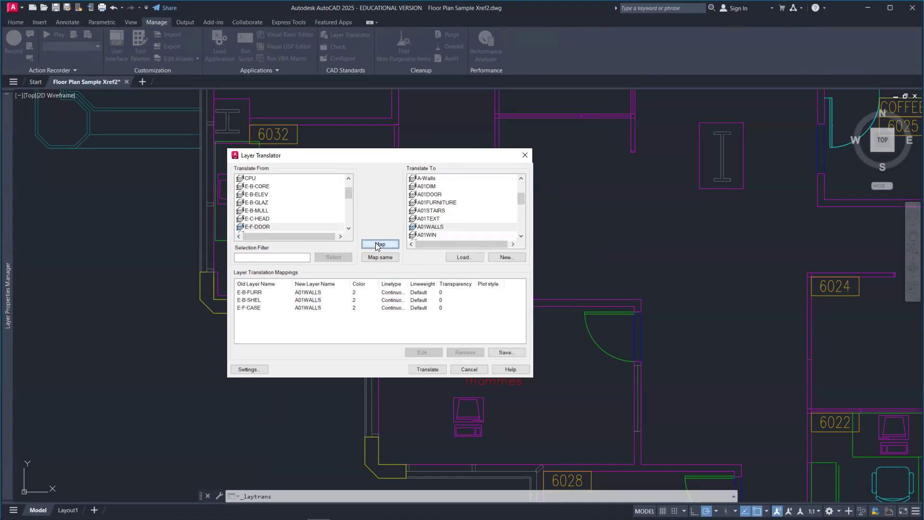
{"action": "left_click", "coordinate": [251, 309]}
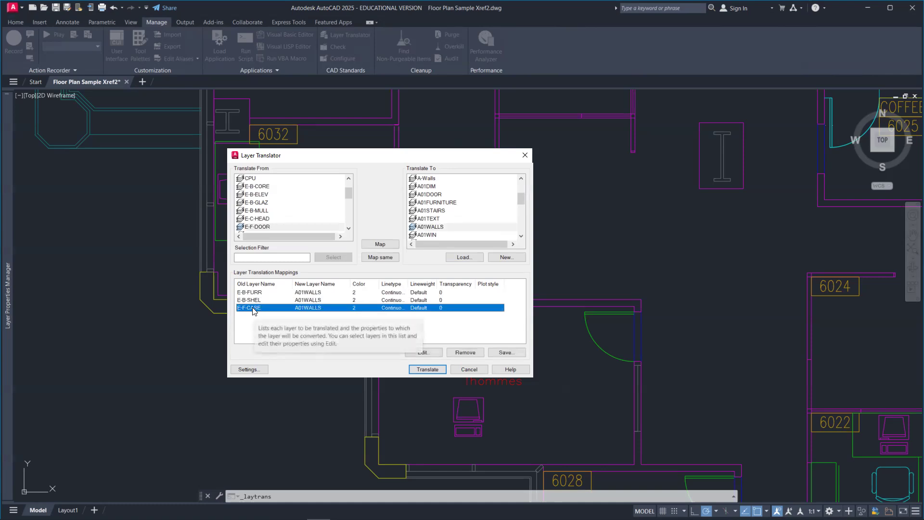
{"action": "right_click", "coordinate": [254, 311]}
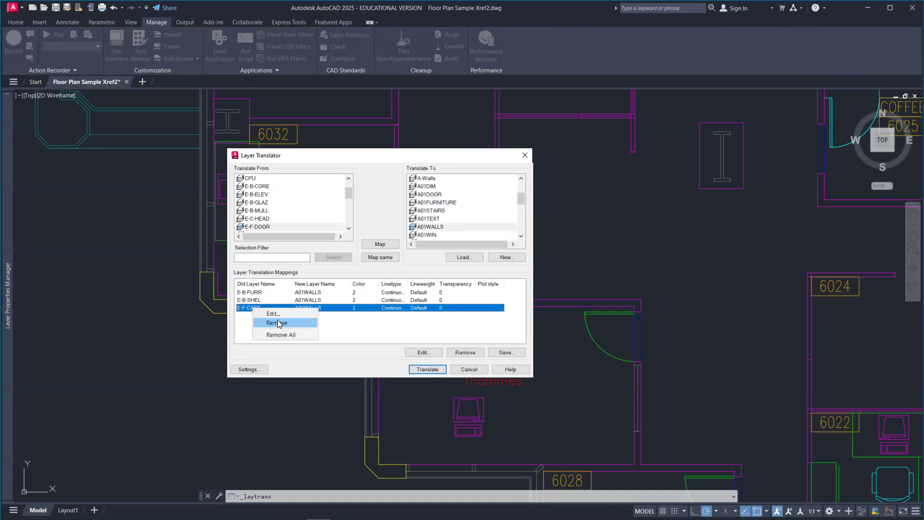
{"action": "left_click", "coordinate": [278, 323]}
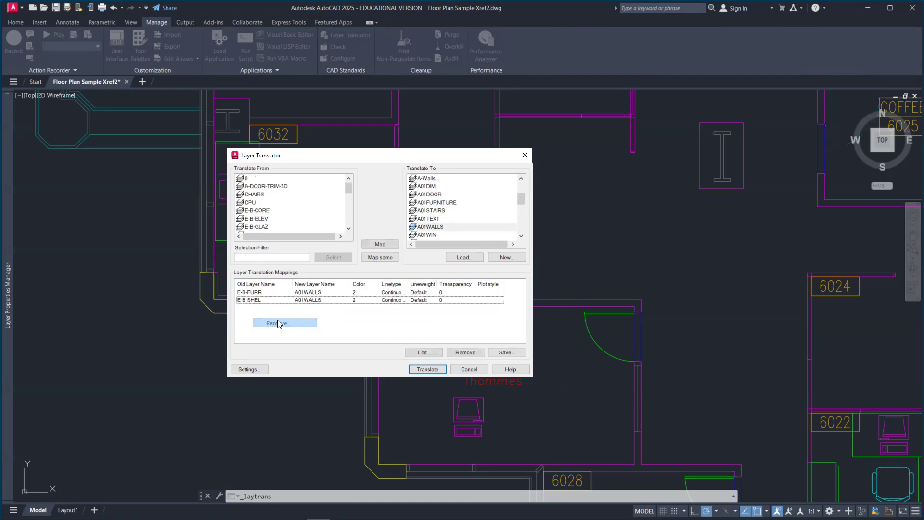
- Review and accept the translation settings, and translate the layers with the option to save the mapping information
{"action": "left_click", "coordinate": [250, 368]}
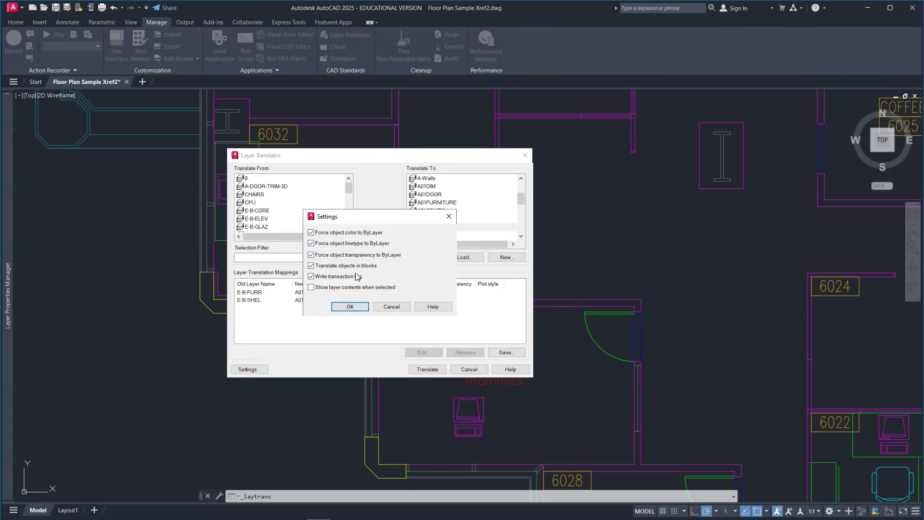
{"action": "left_click", "coordinate": [350, 306]}
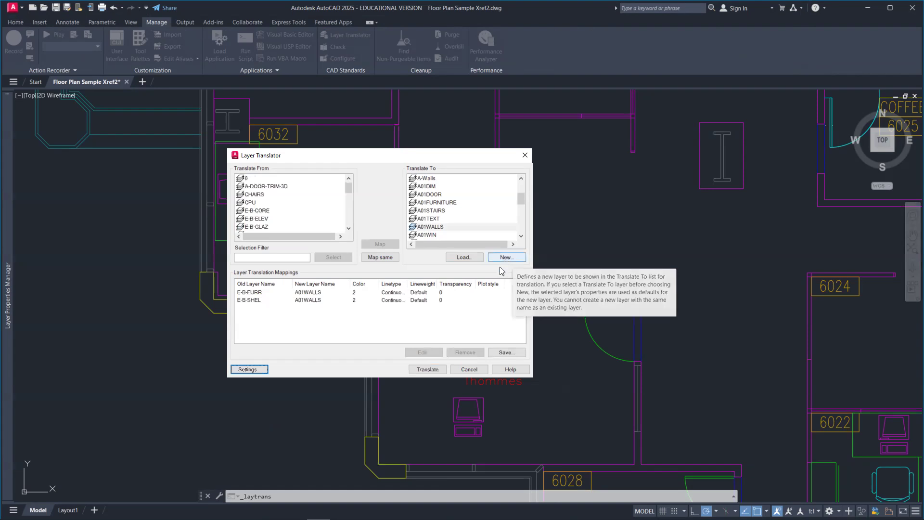
{"action": "left_click", "coordinate": [426, 370]}
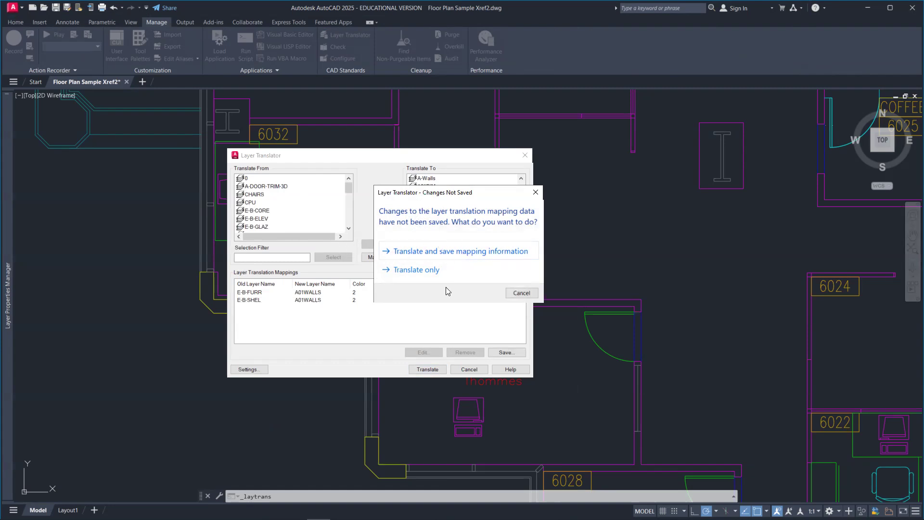
{"action": "left_click", "coordinate": [461, 251]}
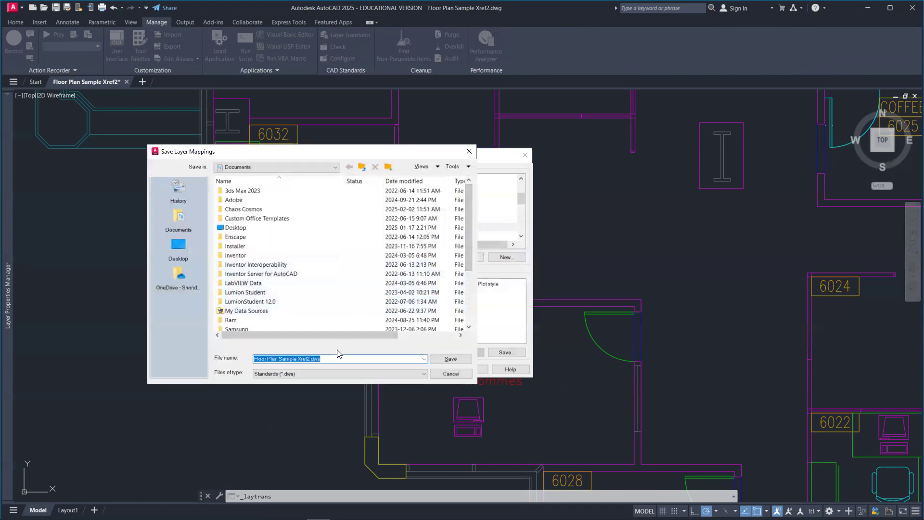
- Name the layer mappings standards file AE
{"action": "double_click", "coordinate": [258, 360]}
{"action": "left_click", "coordinate": [255, 360]}
{"action": "double_click", "coordinate": [309, 359]}
{"action": "left_click", "coordinate": [308, 359]}
{"action": "double_click", "coordinate": [309, 358]}
{"action": "left_click", "coordinate": [307, 359]}
{"action": "left_click_drag", "start_coordinate": [308, 358], "coordinate": [251, 355]}
{"action": "type", "text": "AE"}
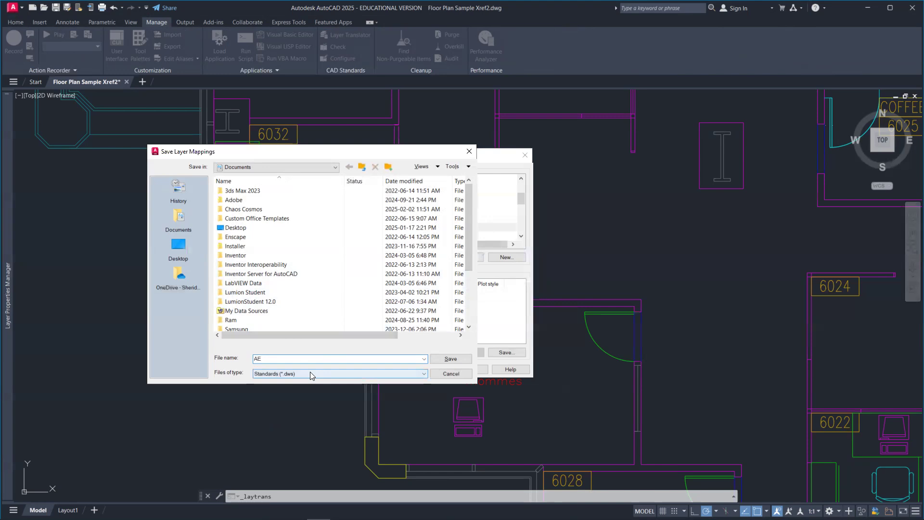
- Save the layer mappings file in the Standards folder inside CAD1 on the O: drive
{"action": "left_click", "coordinate": [335, 170]}
{"action": "left_click", "coordinate": [326, 229]}
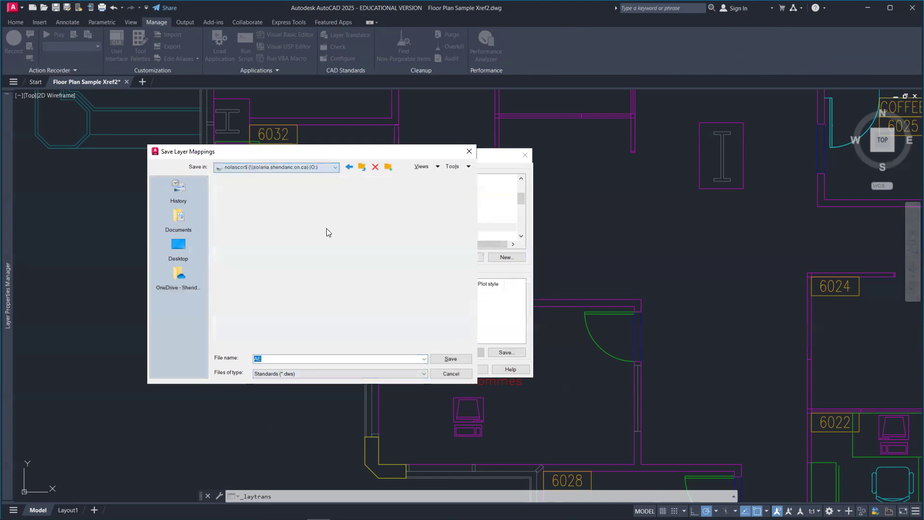
{"action": "scroll", "coordinate": [296, 290], "scroll_direction": "down", "scroll_amount": 10}
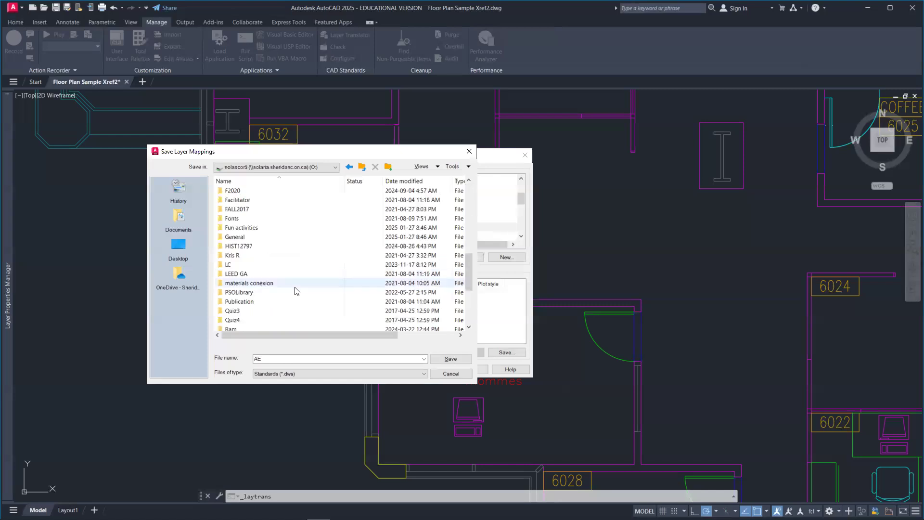
{"action": "scroll", "coordinate": [296, 291], "scroll_direction": "up", "scroll_amount": 1}
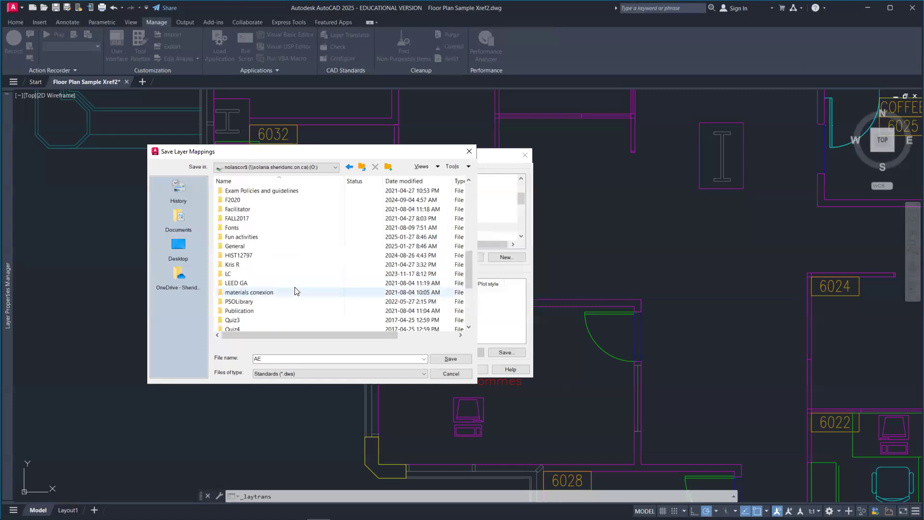
{"action": "scroll", "coordinate": [296, 291], "scroll_direction": "up", "scroll_amount": 5}
{"action": "double_click", "coordinate": [287, 232]}
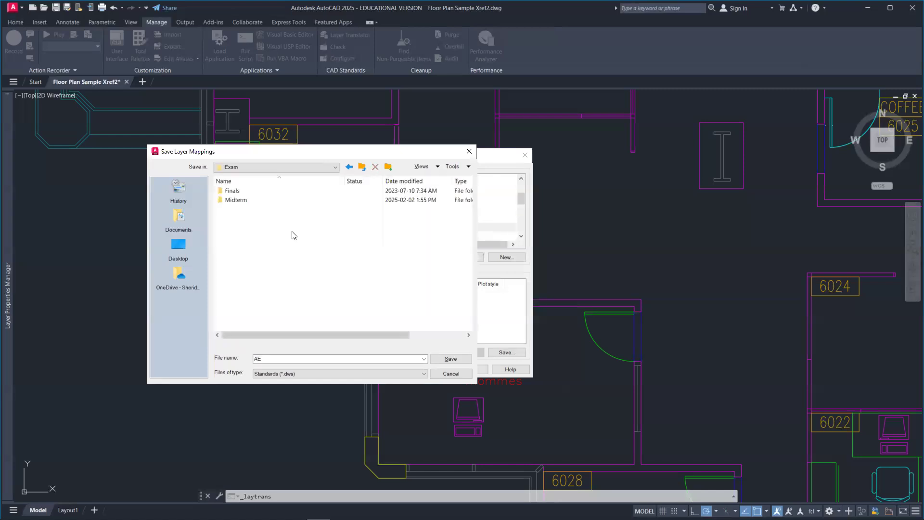
{"action": "left_click", "coordinate": [362, 167]}
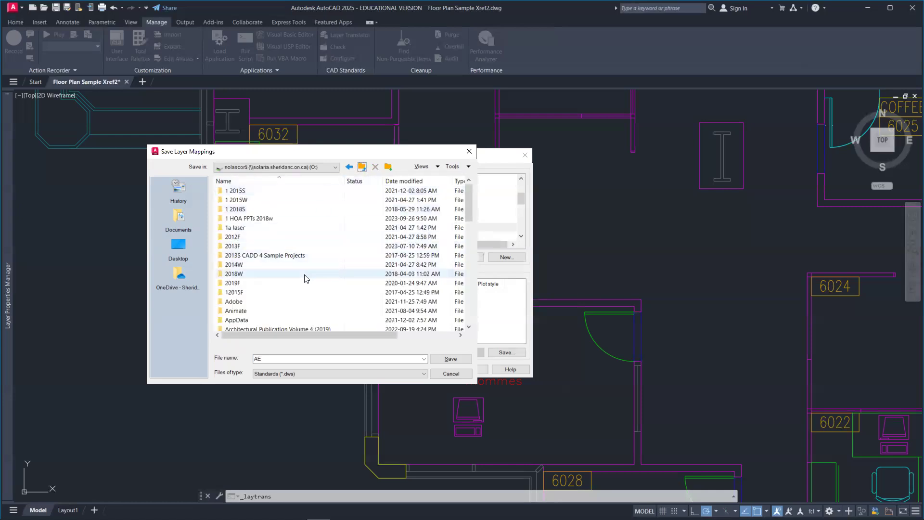
{"action": "scroll", "coordinate": [305, 278], "scroll_direction": "down", "scroll_amount": 5}
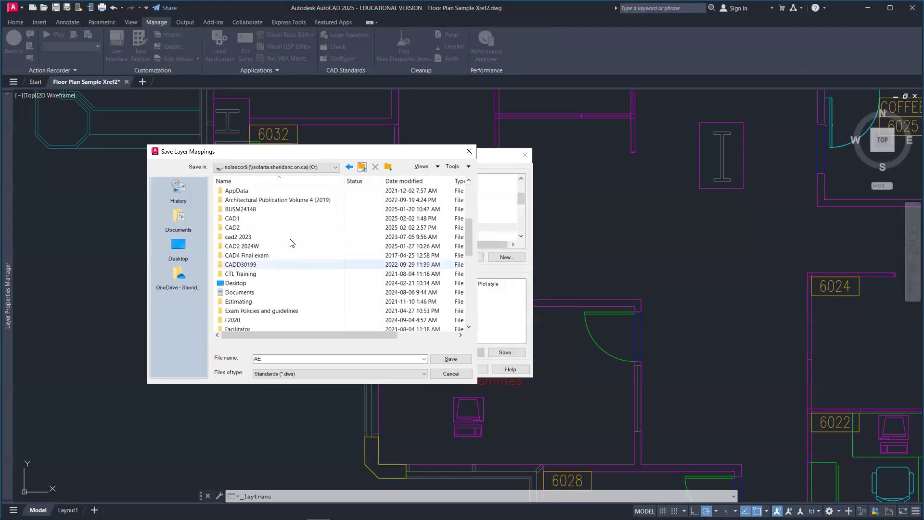
{"action": "double_click", "coordinate": [287, 221]}
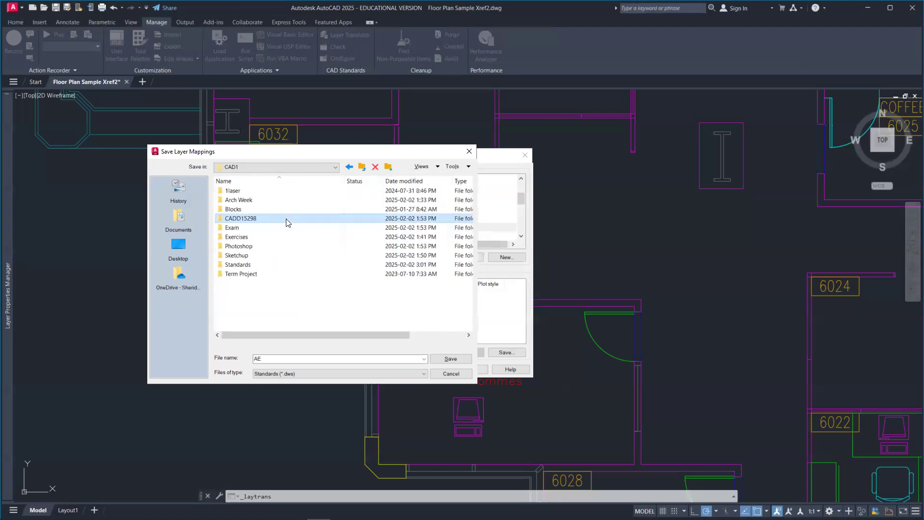
{"action": "double_click", "coordinate": [284, 265]}
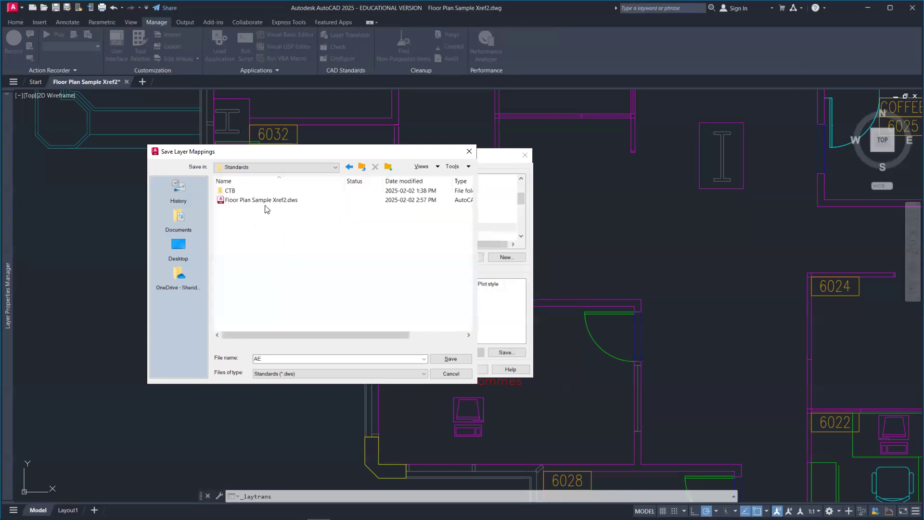
{"action": "left_click", "coordinate": [443, 360]}
{"action": "left_click", "coordinate": [437, 368]}
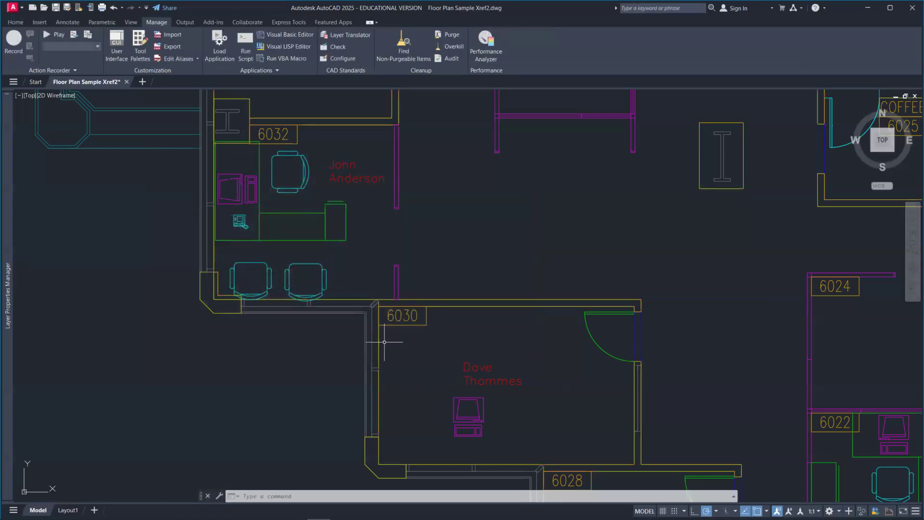
- Inspect the translated walls and check which layer the lower wall of coffee room 6025 is on, then clear the selection
{"action": "scroll", "coordinate": [453, 303], "scroll_direction": "up", "scroll_amount": 2}
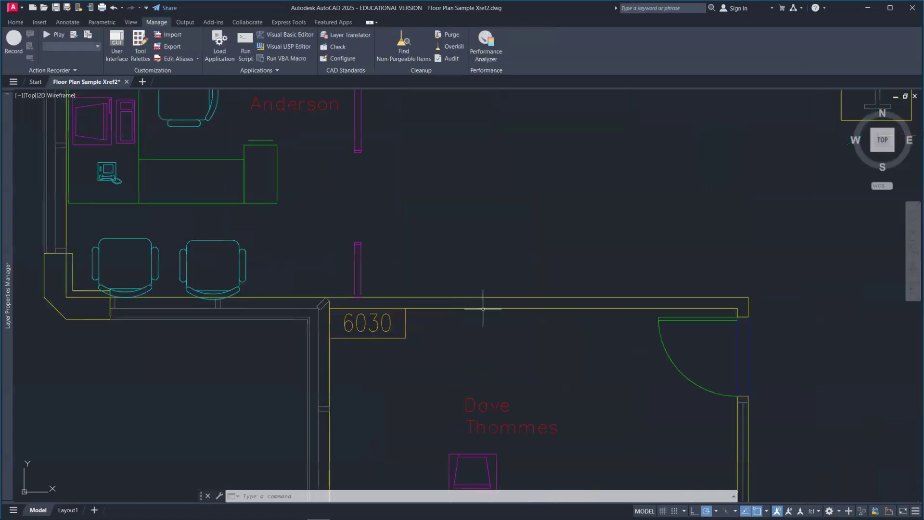
{"action": "scroll", "coordinate": [484, 324], "scroll_direction": "down", "scroll_amount": 3}
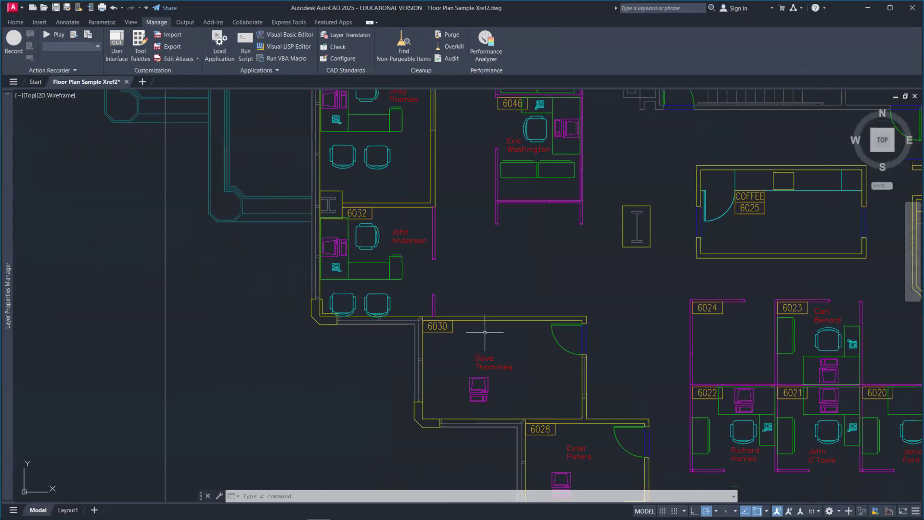
{"action": "scroll", "coordinate": [485, 332], "scroll_direction": "down", "scroll_amount": 2}
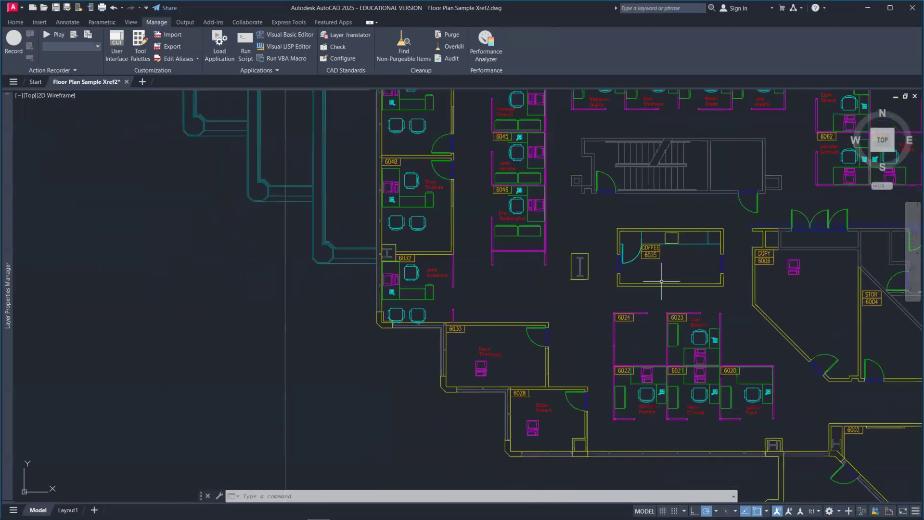
{"action": "left_click", "coordinate": [652, 292]}
{"action": "left_click", "coordinate": [645, 275]}
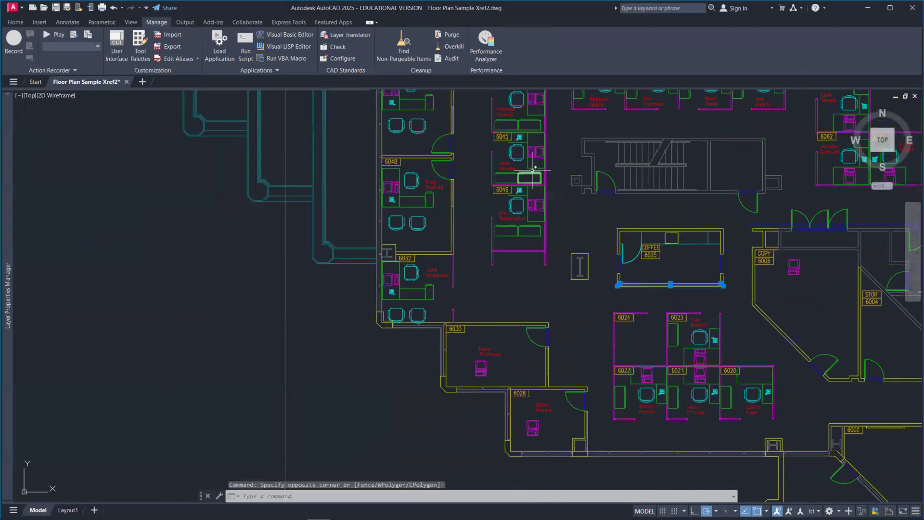
{"action": "left_click", "coordinate": [13, 24]}
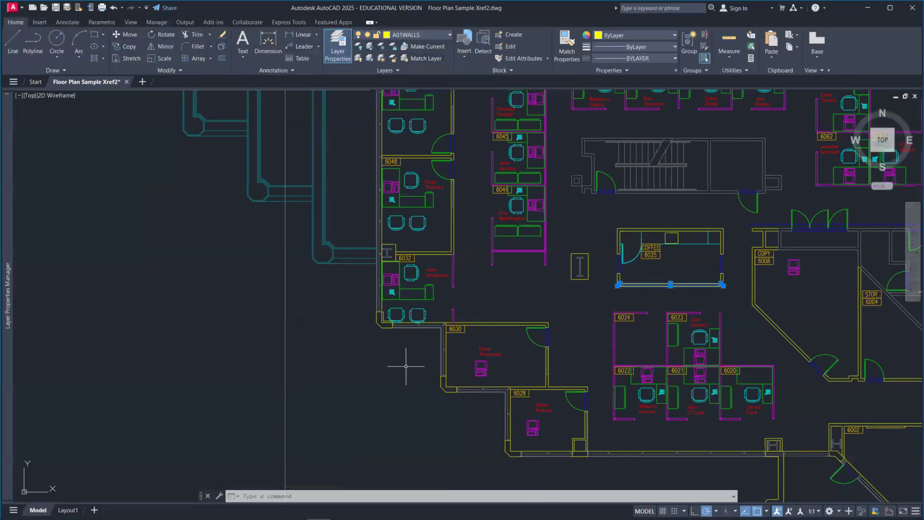
{"action": "left_click", "coordinate": [389, 366]}
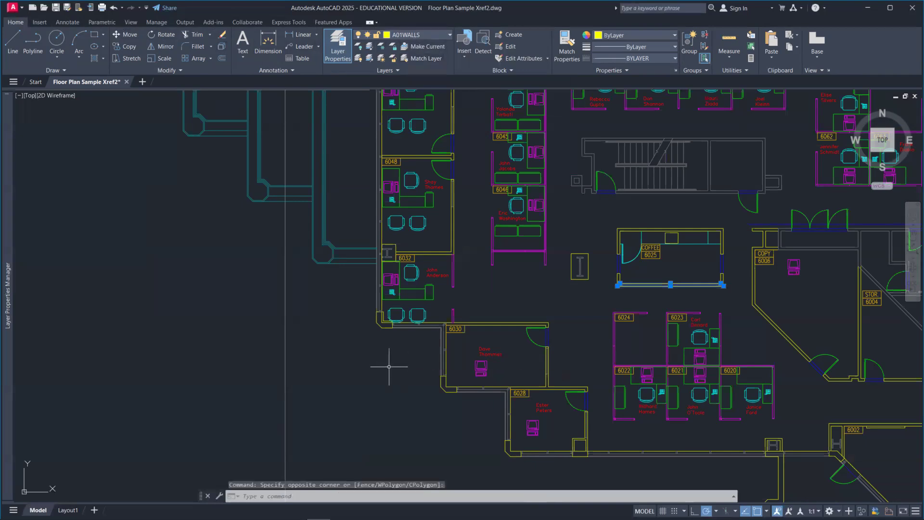
{"action": "key", "text": "Escape"}
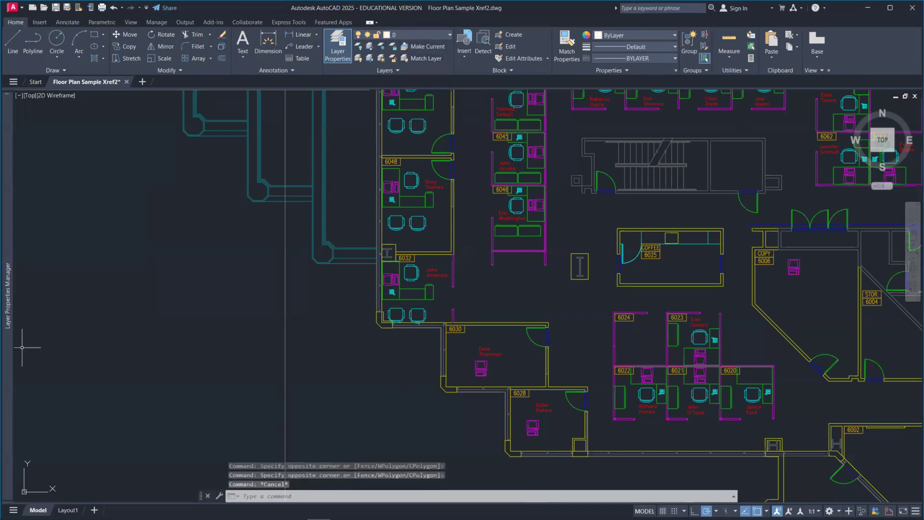